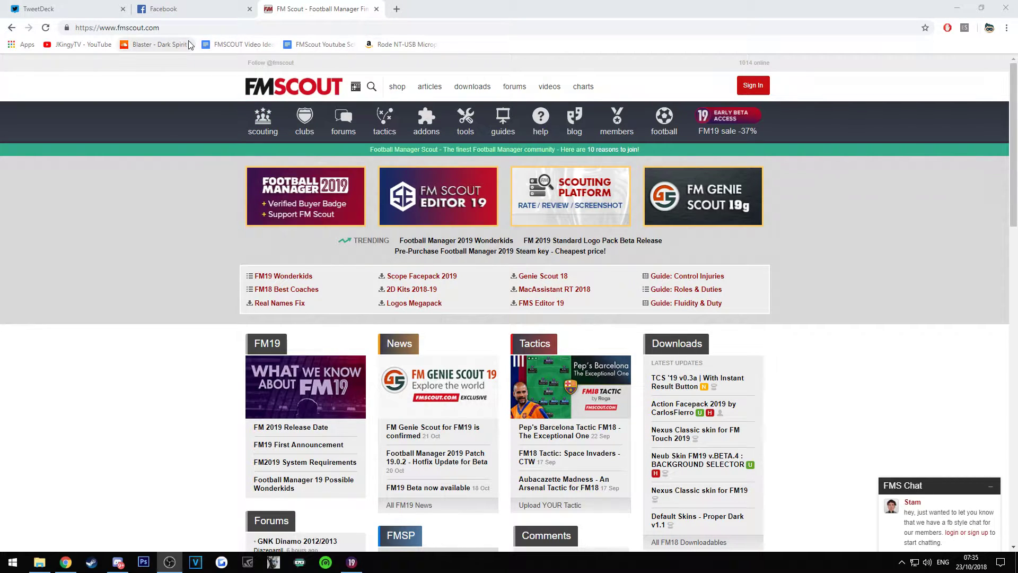
# - Go to FM Scout's FM 2019 Download Area and scroll down to the Neub Skin FM19 v.BETA.4 entry
pyautogui.click(469, 88)
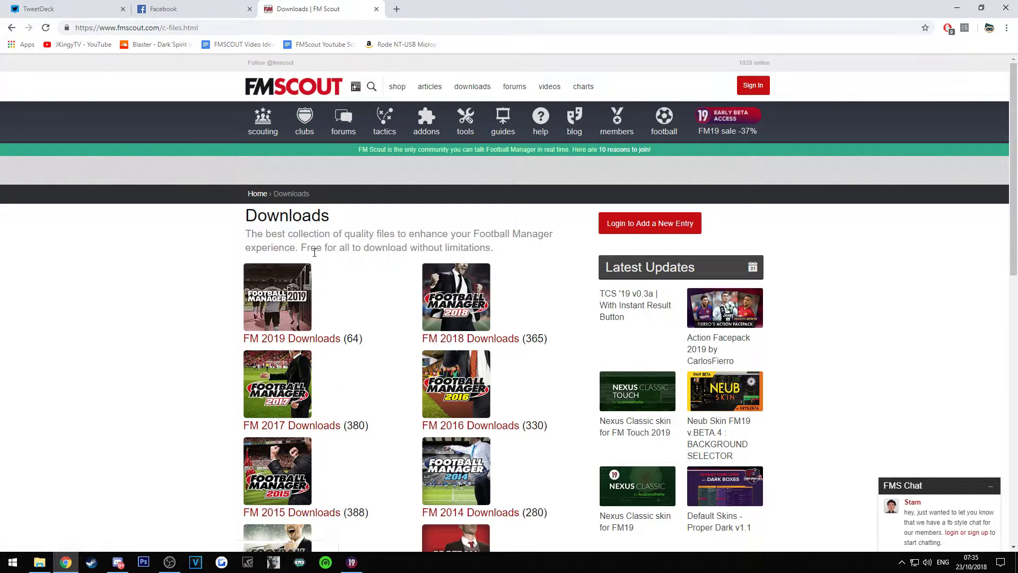
pyautogui.click(289, 292)
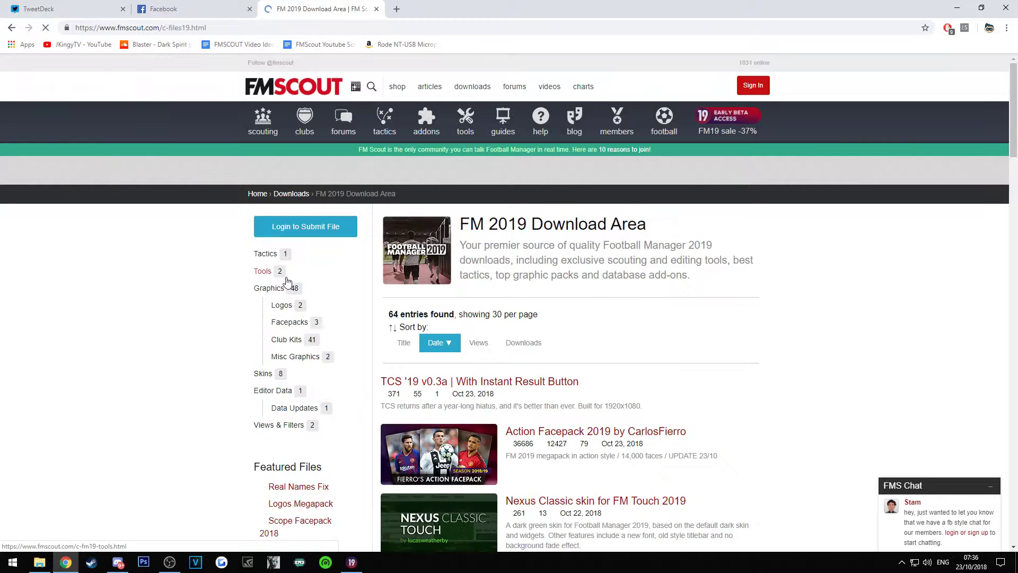
pyautogui.scroll(-1, 395, 297)
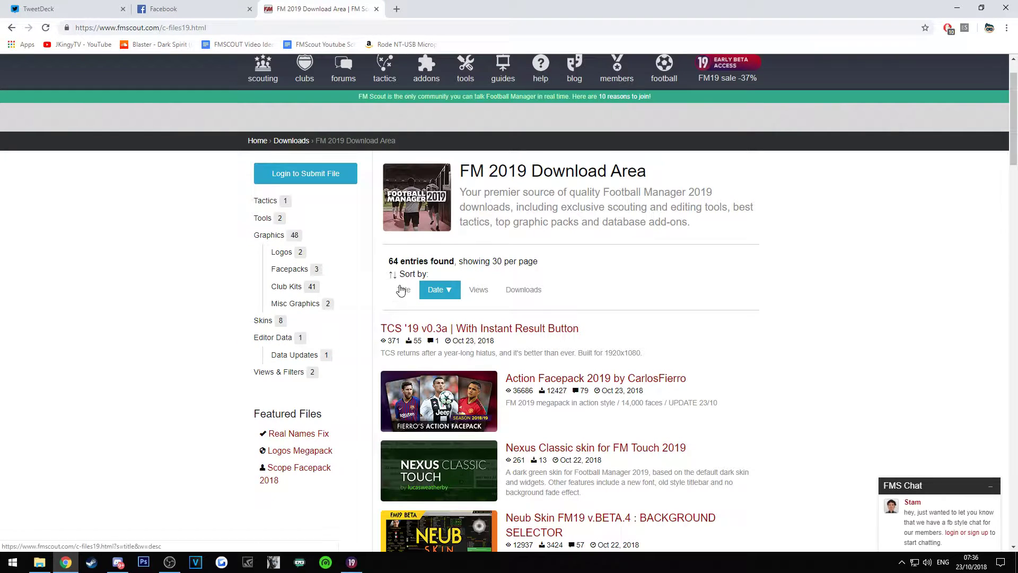
pyautogui.scroll(-1, 414, 298)
pyautogui.scroll(-1, 415, 299)
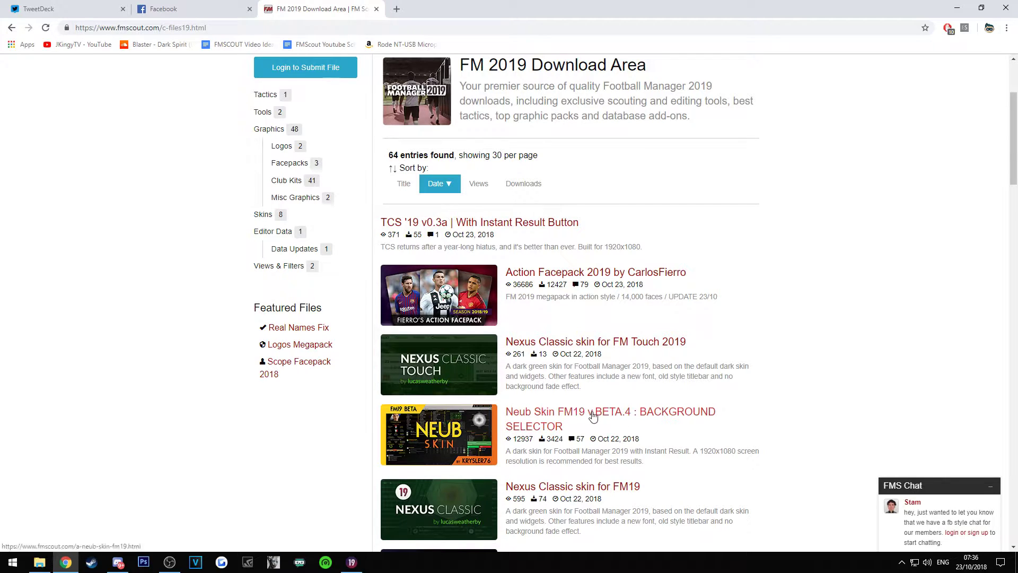
# - Open the Neub Skin FM19 v.BETA.4 page and scroll down to its Features in v.BETA section
pyautogui.click(553, 417)
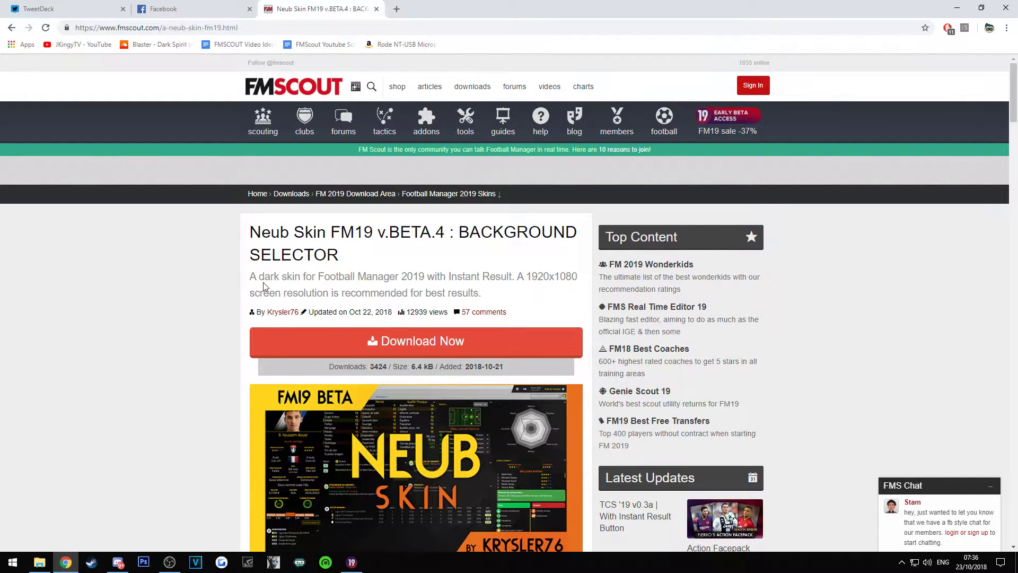
pyautogui.click(304, 121)
pyautogui.scroll(-1, 454, 273)
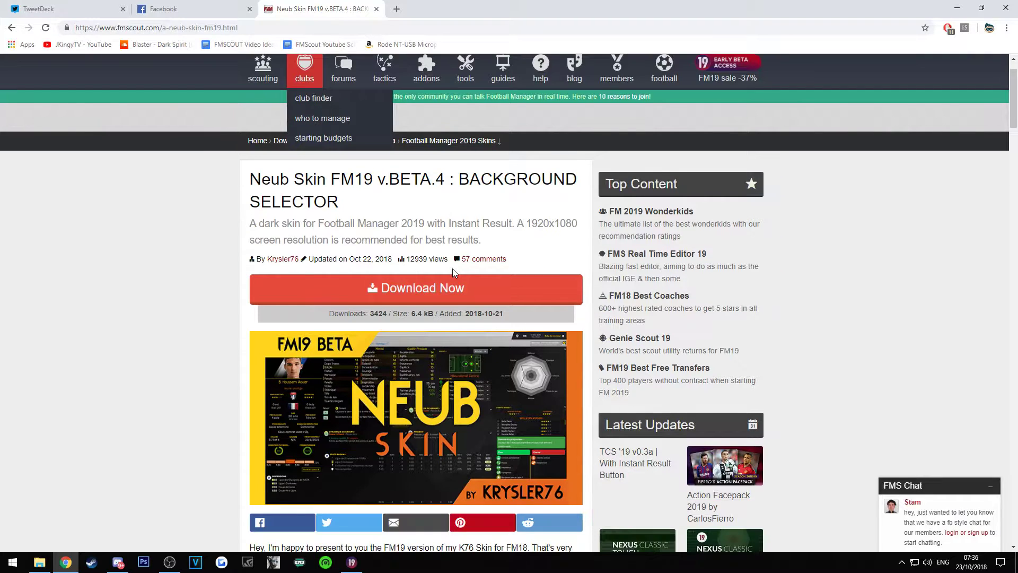
pyautogui.scroll(-6, 379, 326)
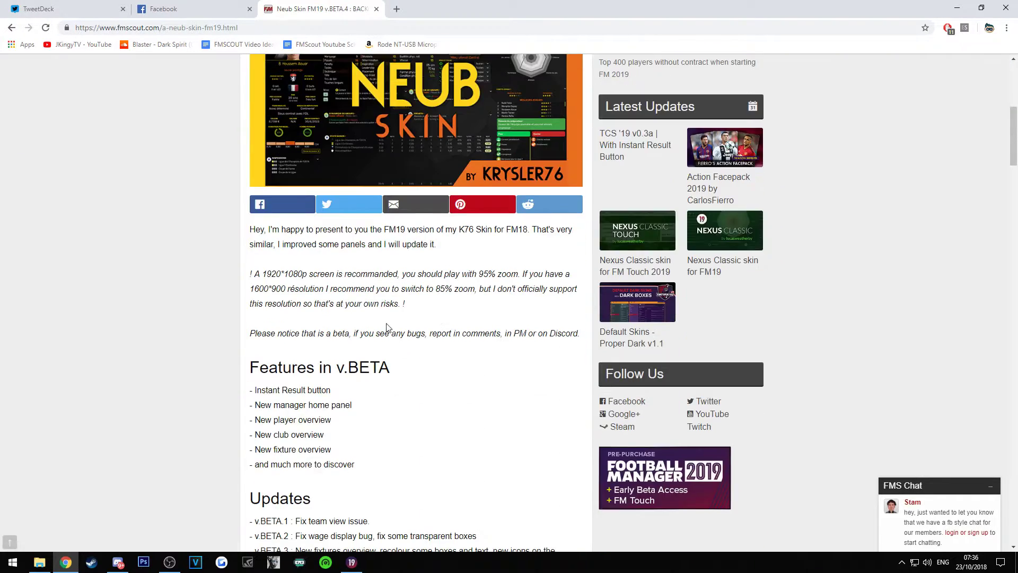
pyautogui.scroll(-2, 348, 334)
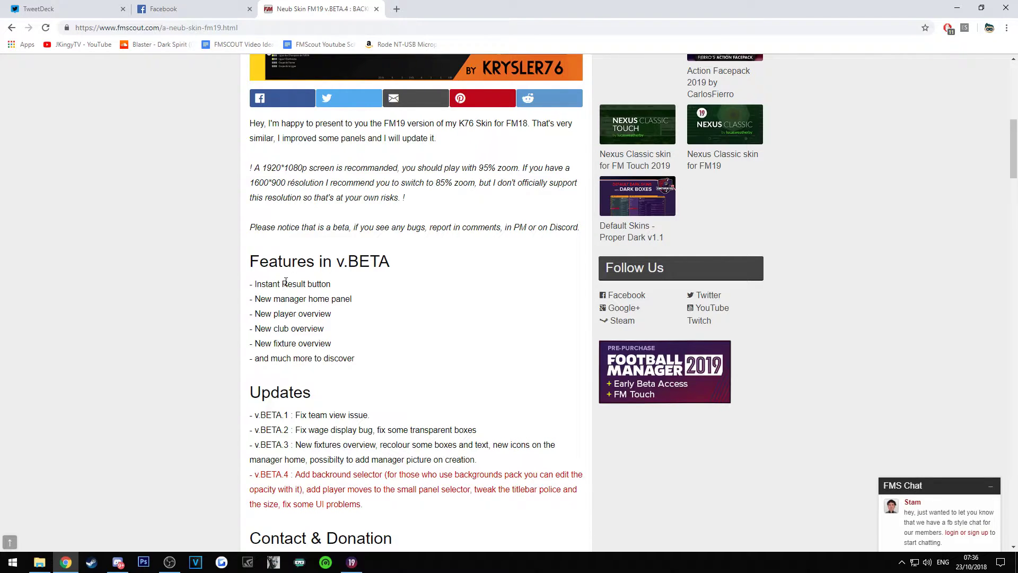
# - Highlight the new player overview and club and fixture overview feature lines, then open the download in a new tab
pyautogui.moveTo(274, 300); pyautogui.dragTo(256, 313)
pyautogui.moveTo(337, 343); pyautogui.dragTo(265, 331)
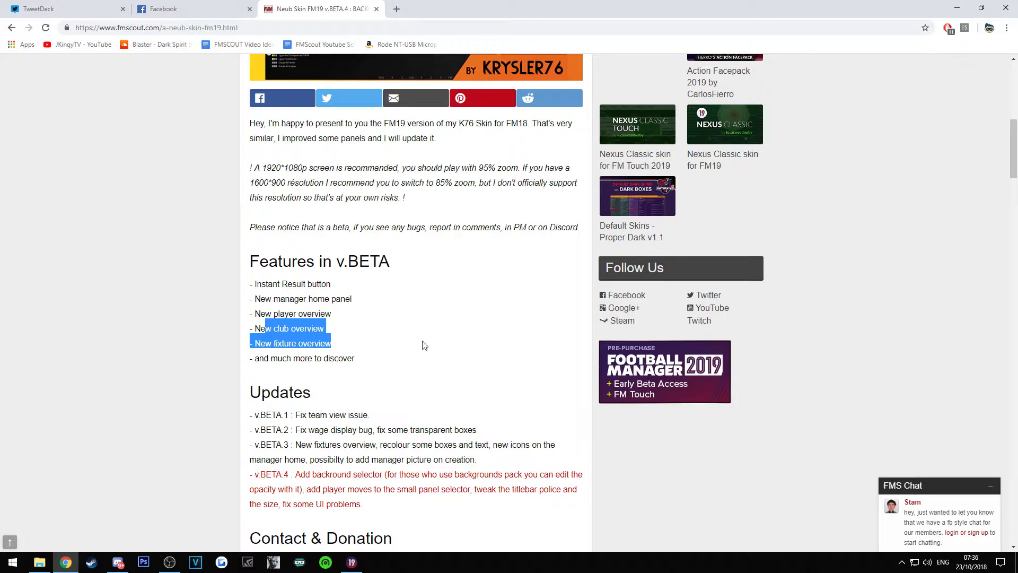
pyautogui.hotkey('alt', 'd')
pyautogui.hotkey('alt', 'Return')
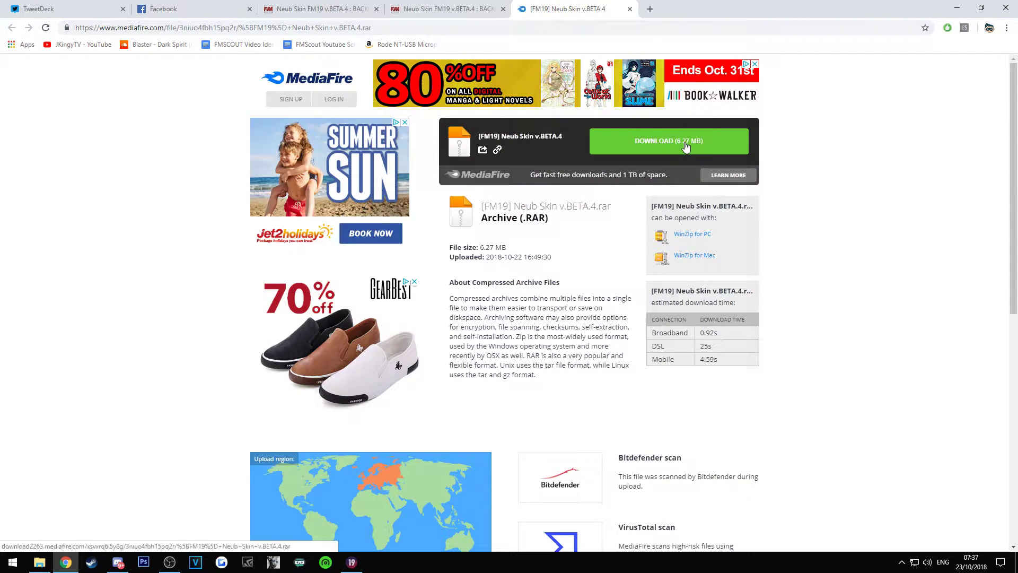
# - Download the [FM19] Neub Skin v.BETA.4.rar archive from MediaFire
pyautogui.click(685, 147)
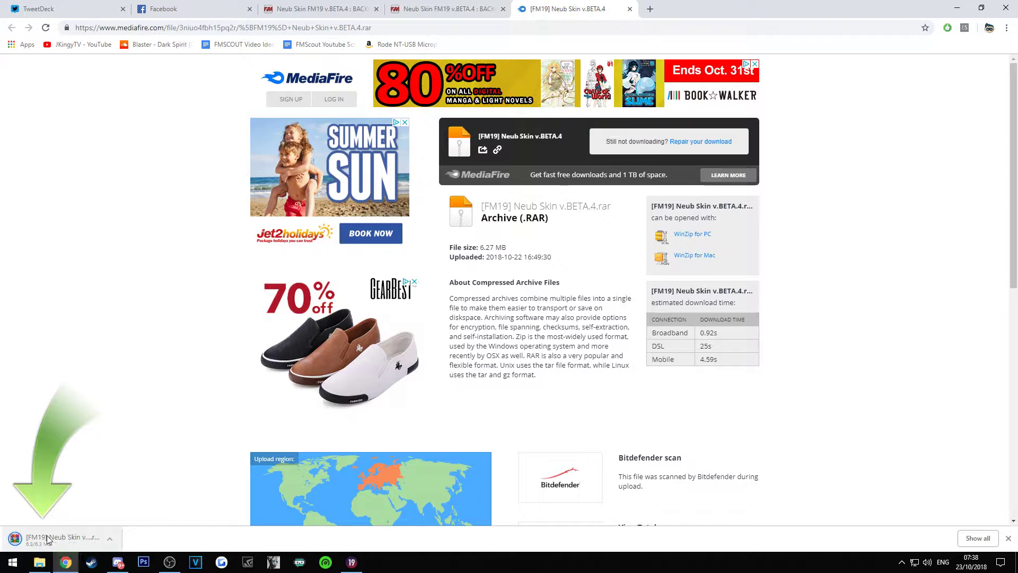
# - Open the downloaded Neub Skin archive from Downloads in WinRAR and place it beside File Explorer
pyautogui.click(39, 563)
pyautogui.click(296, 185)
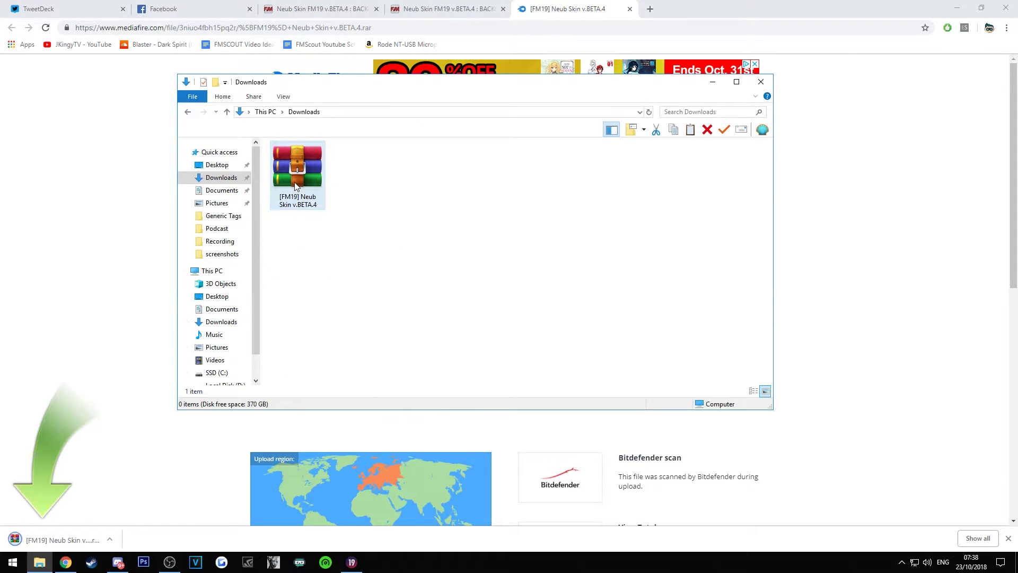
pyautogui.doubleClick(296, 185)
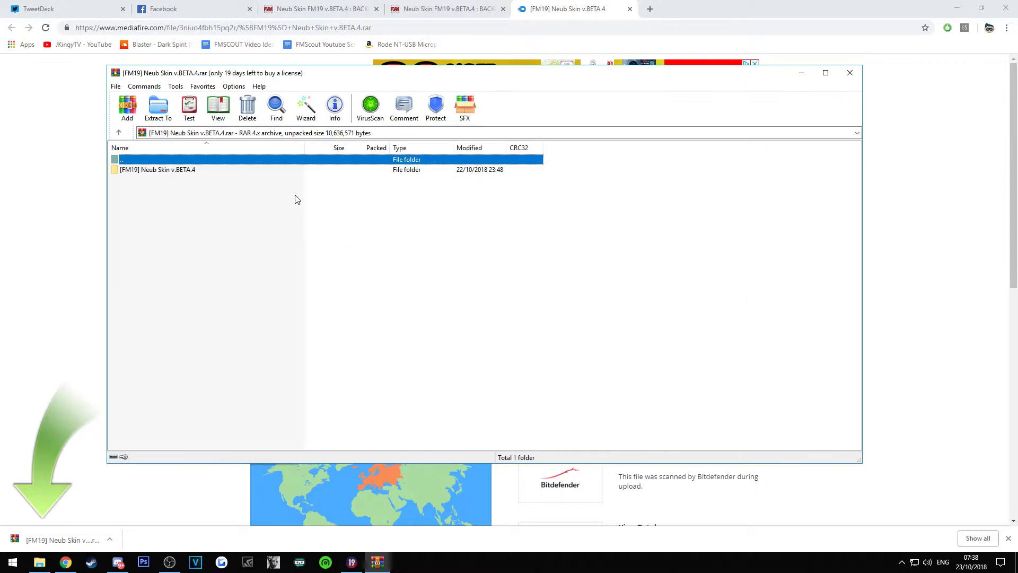
pyautogui.moveTo(243, 80); pyautogui.dragTo(495, 84)
pyautogui.moveTo(312, 96); pyautogui.dragTo(161, 101)
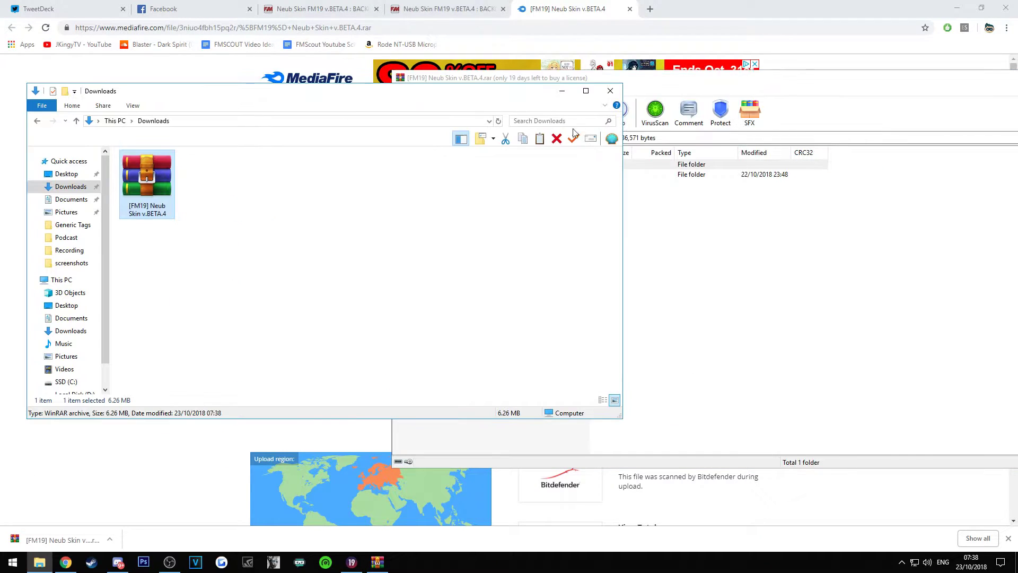
pyautogui.moveTo(622, 128); pyautogui.dragTo(393, 126)
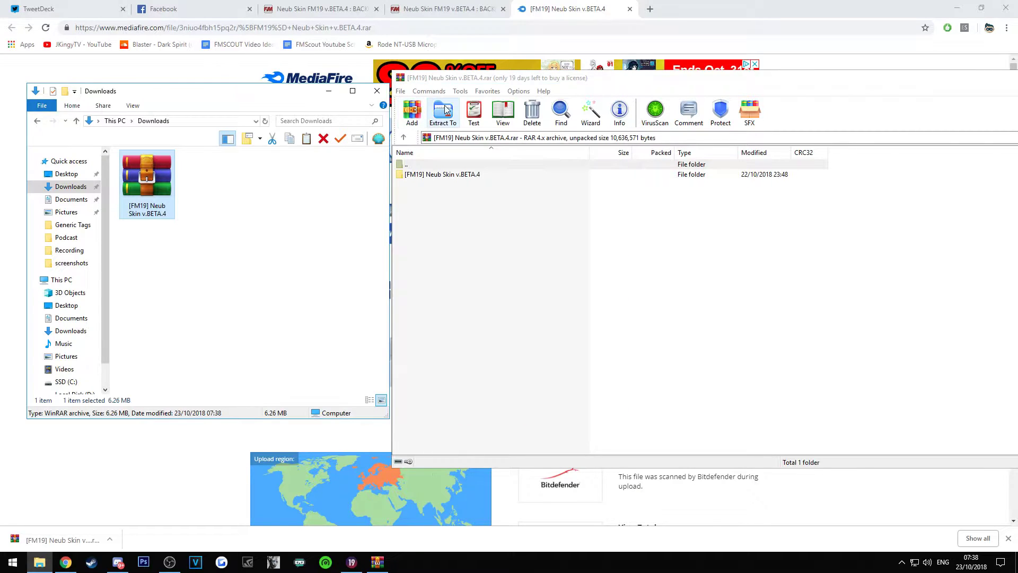
# - Browse from Documents into the Sports Interactive folder, then return to Downloads
pyautogui.click(78, 203)
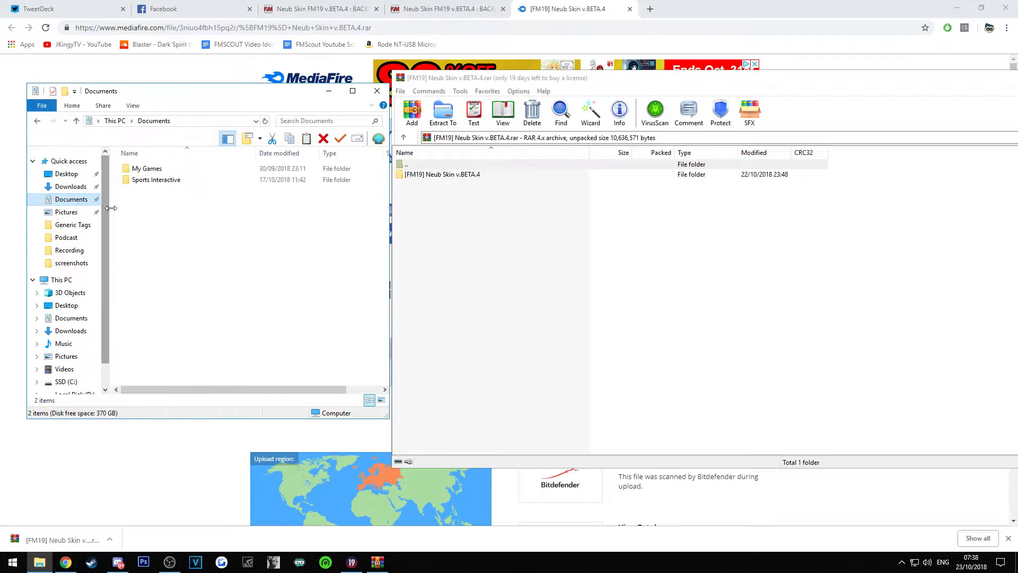
pyautogui.doubleClick(157, 180)
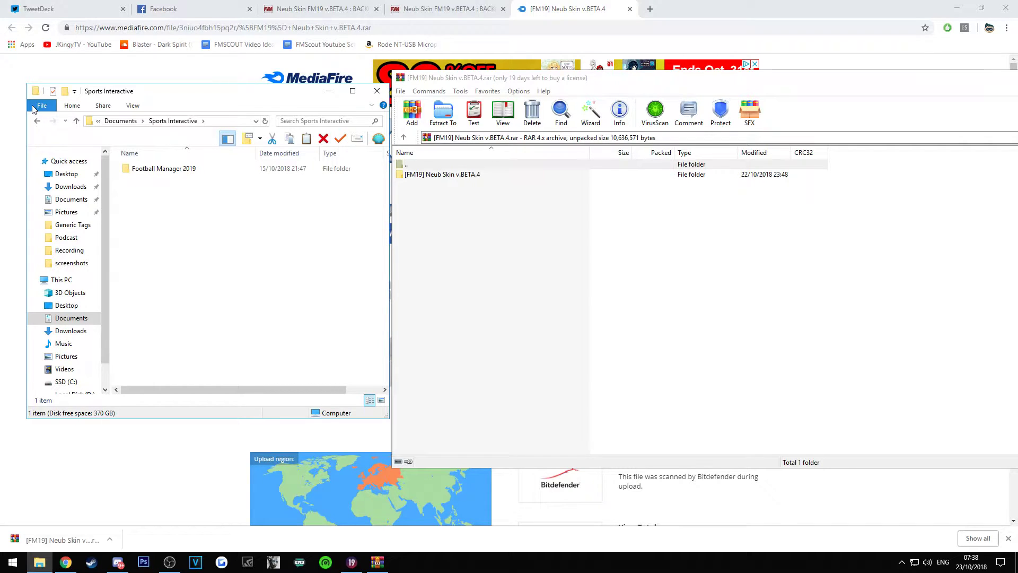
pyautogui.click(37, 120)
pyautogui.click(37, 121)
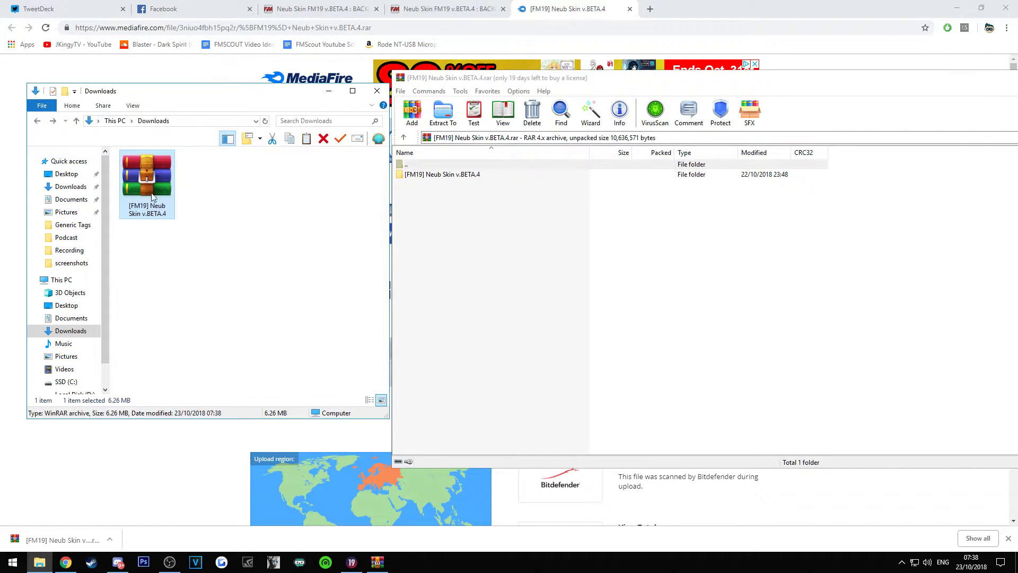
pyautogui.click(207, 213)
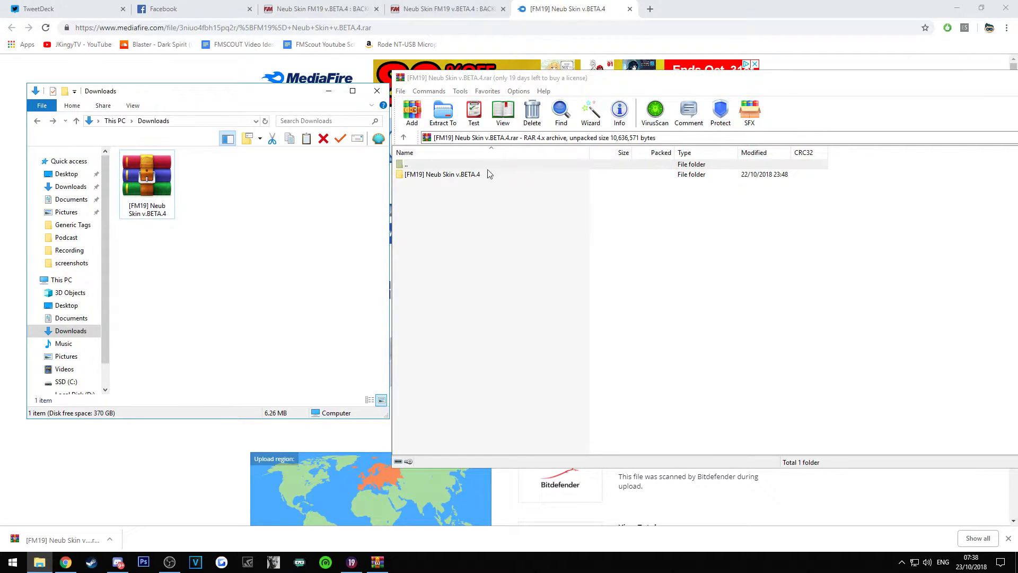
pyautogui.click(548, 86)
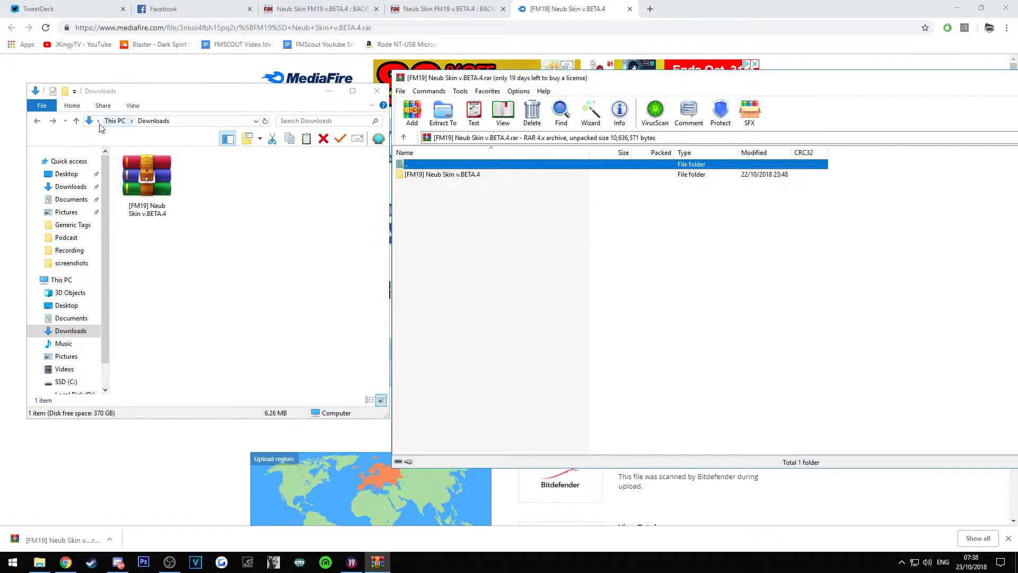
# - Extract the [FM19] Neub Skin v.BETA.4 folder into Documents\Sports Interactive\Football Manager 2019\skins
pyautogui.click(73, 200)
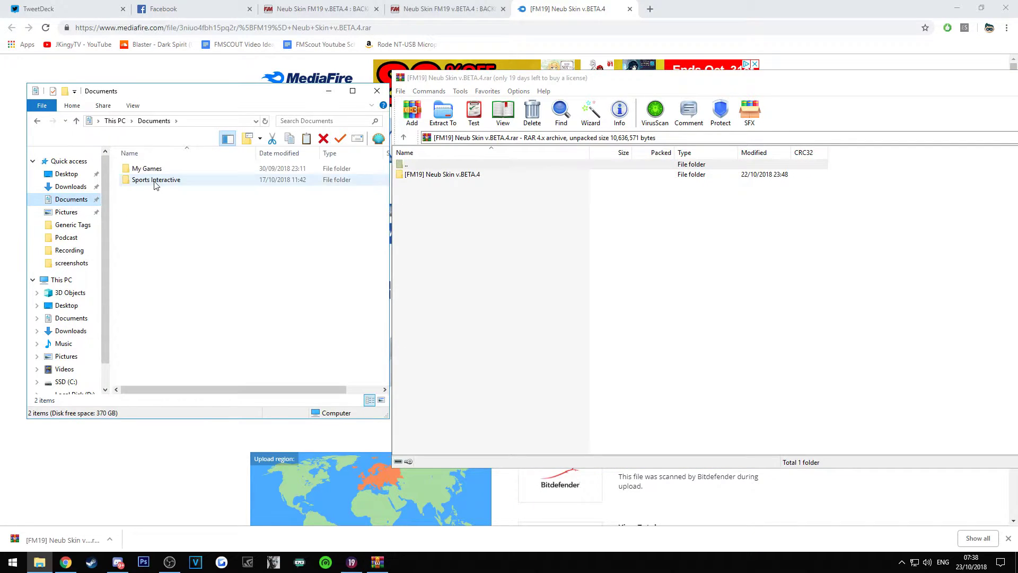
pyautogui.doubleClick(155, 180)
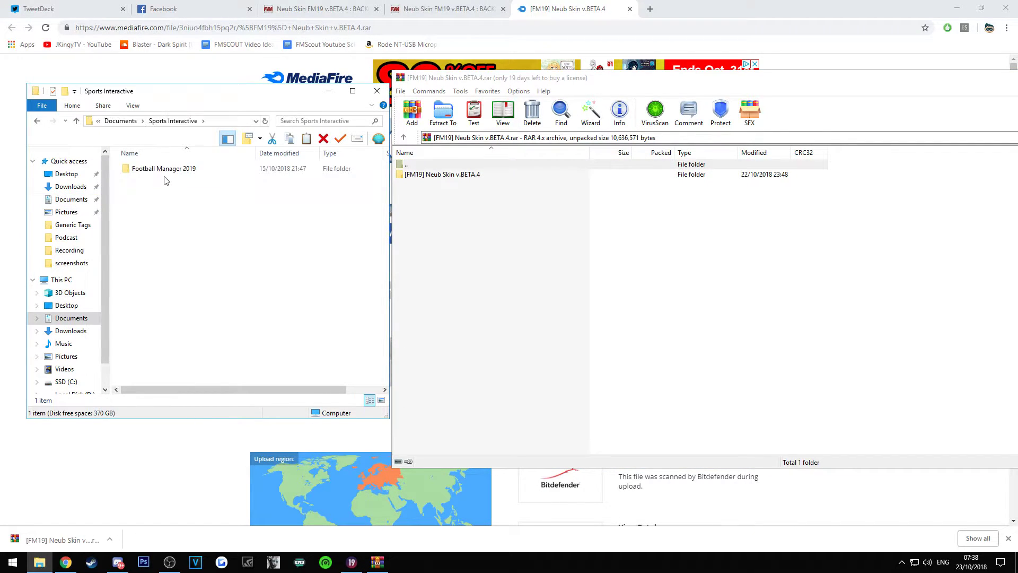
pyautogui.doubleClick(165, 171)
pyautogui.doubleClick(148, 237)
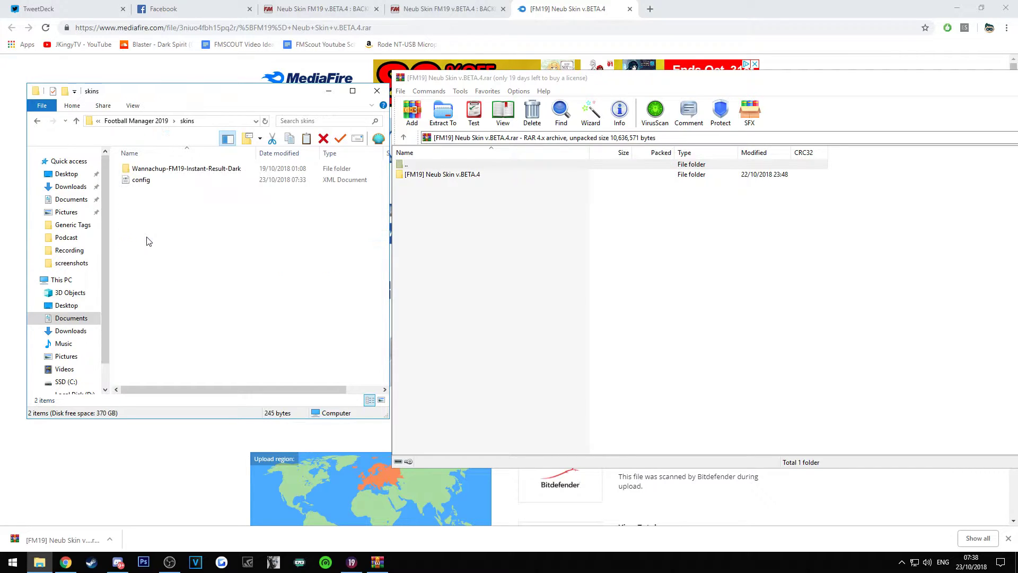
pyautogui.click(212, 173)
pyautogui.click(542, 180)
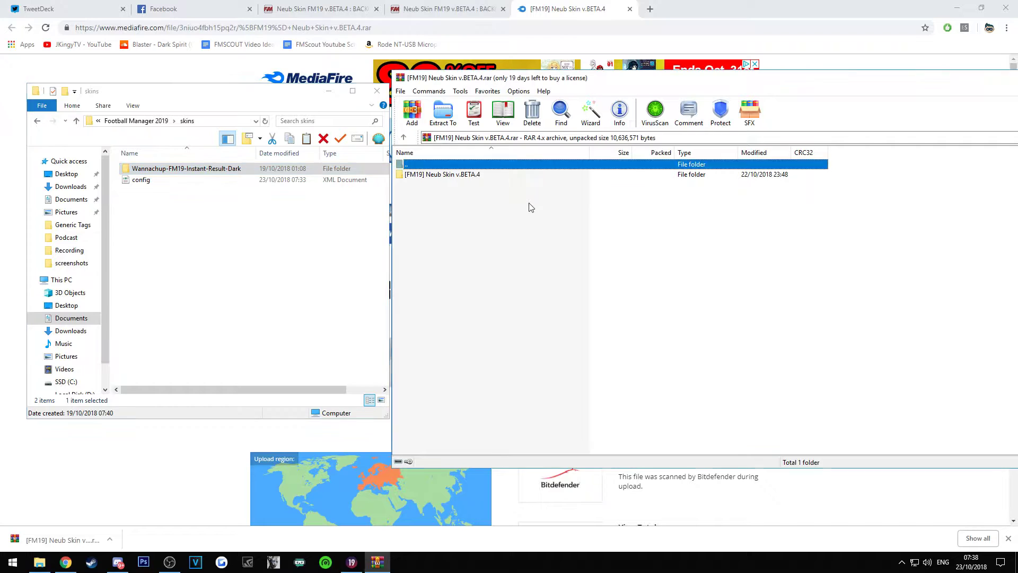
pyautogui.moveTo(446, 174); pyautogui.dragTo(225, 210)
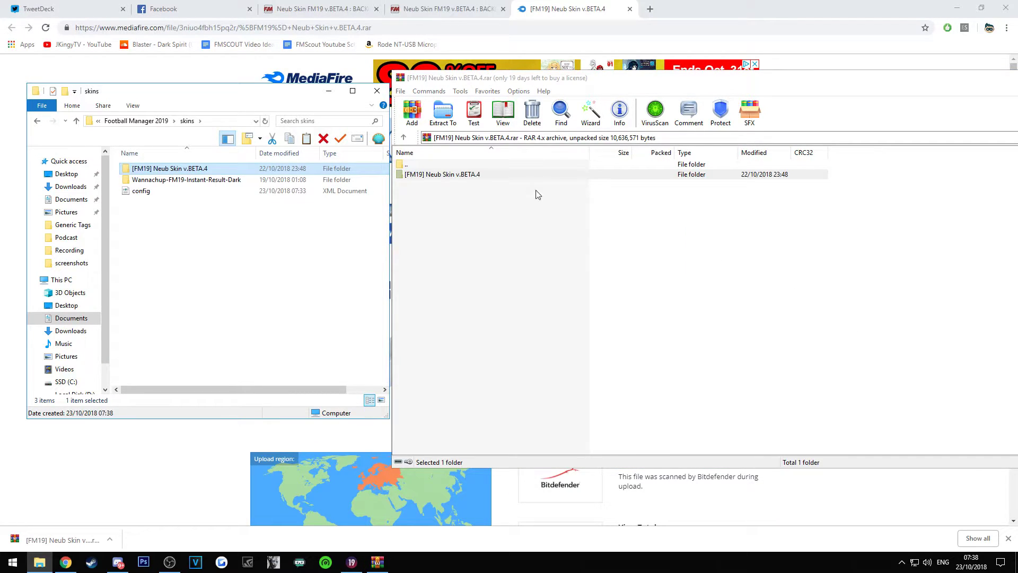
# - Check the extracted skin folder in skins, close WinRAR and switch to Football Manager 2019
pyautogui.click(538, 80)
pyautogui.moveTo(634, 82); pyautogui.dragTo(433, 77)
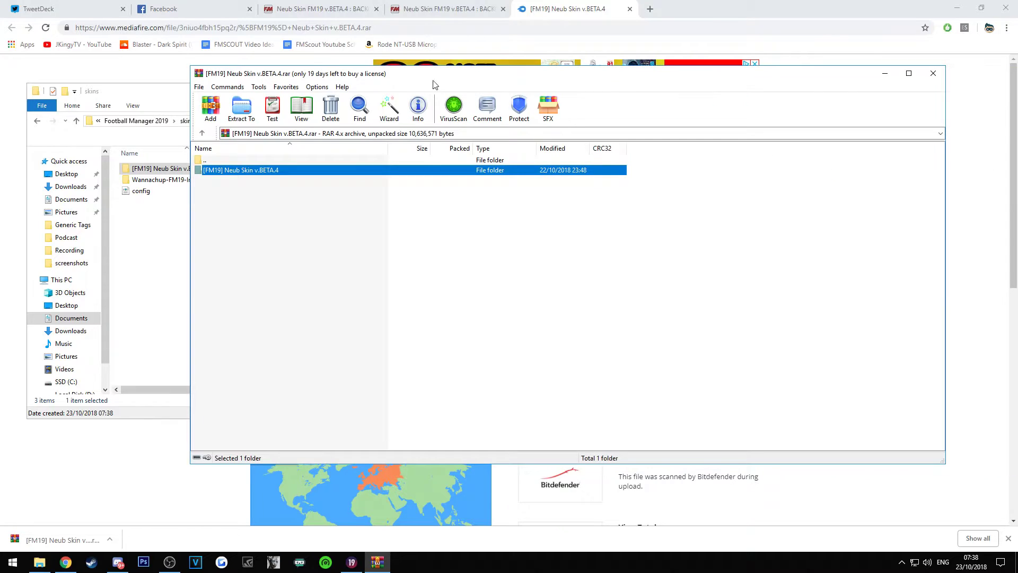
pyautogui.click(923, 75)
pyautogui.click(352, 562)
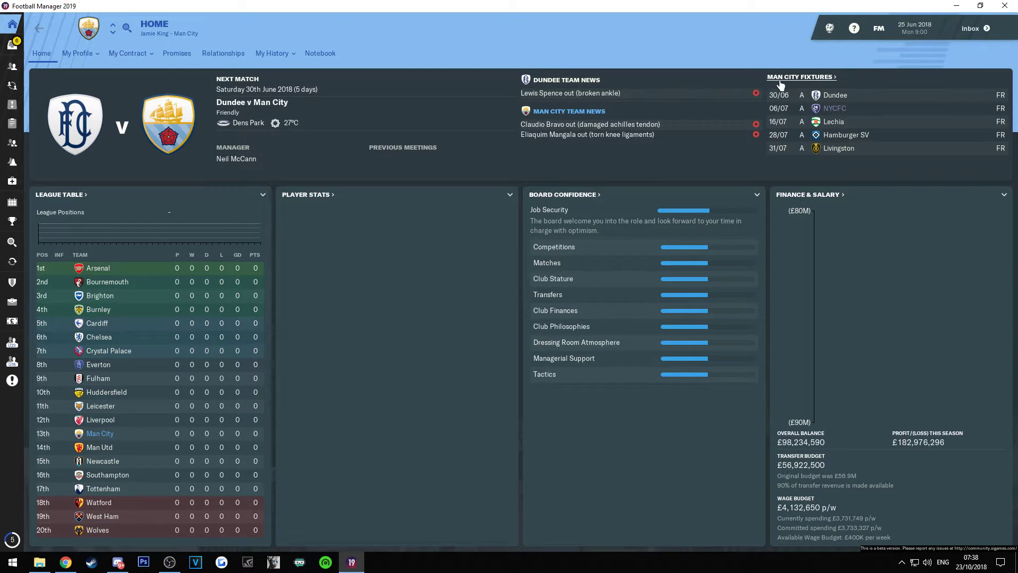
# - Set Interface Window Mode & Resolution to Full Screen (1920 x 1080) and keep it
pyautogui.click(872, 34)
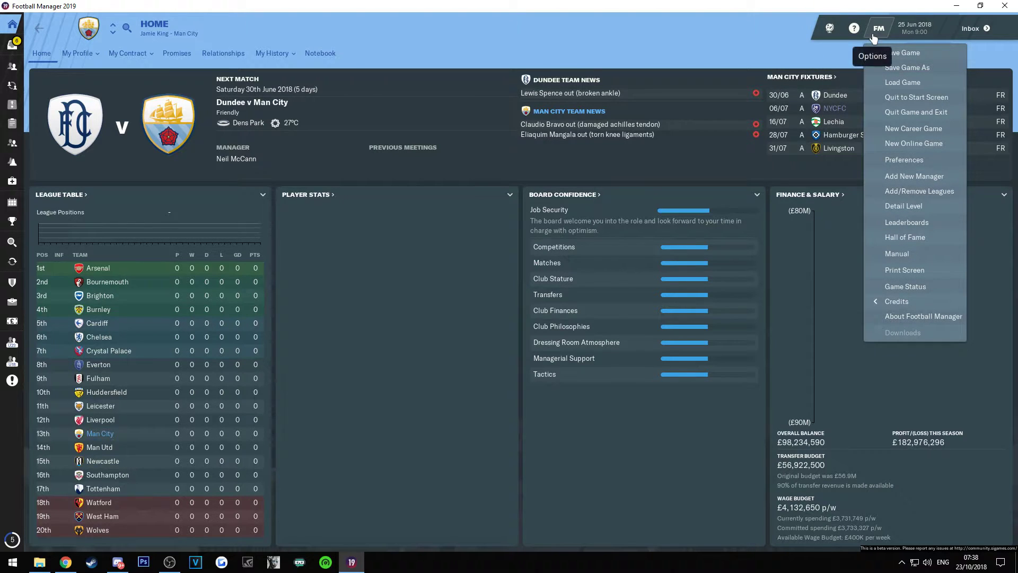
pyautogui.click(908, 161)
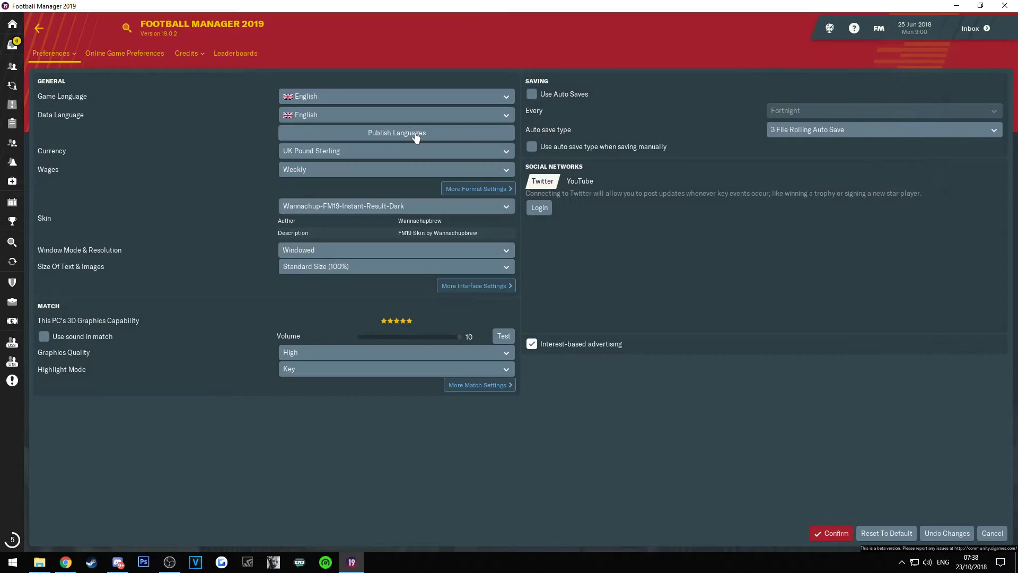
pyautogui.click(56, 53)
pyautogui.click(68, 91)
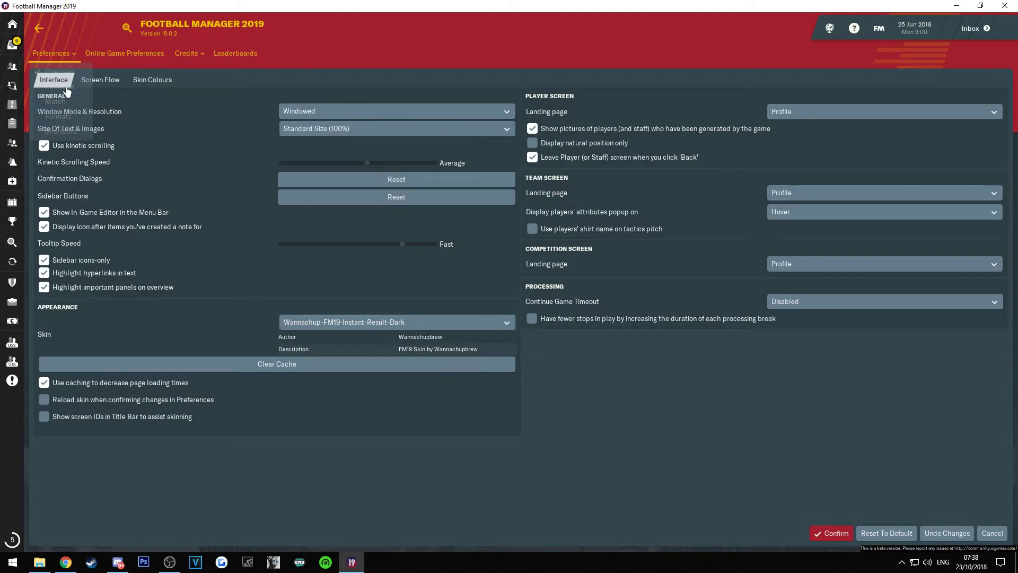
pyautogui.click(355, 113)
pyautogui.click(337, 144)
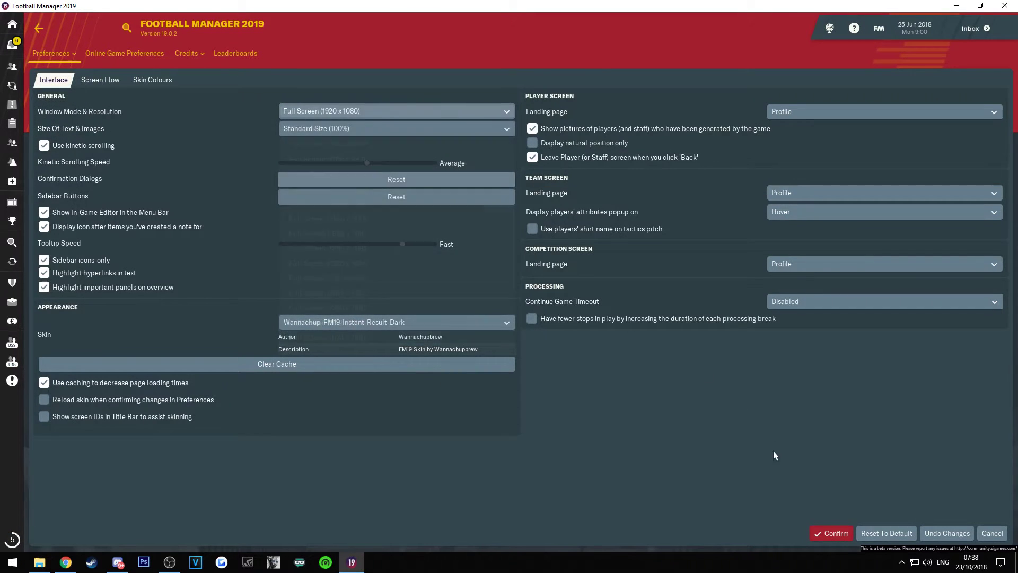
pyautogui.click(830, 534)
pyautogui.click(553, 317)
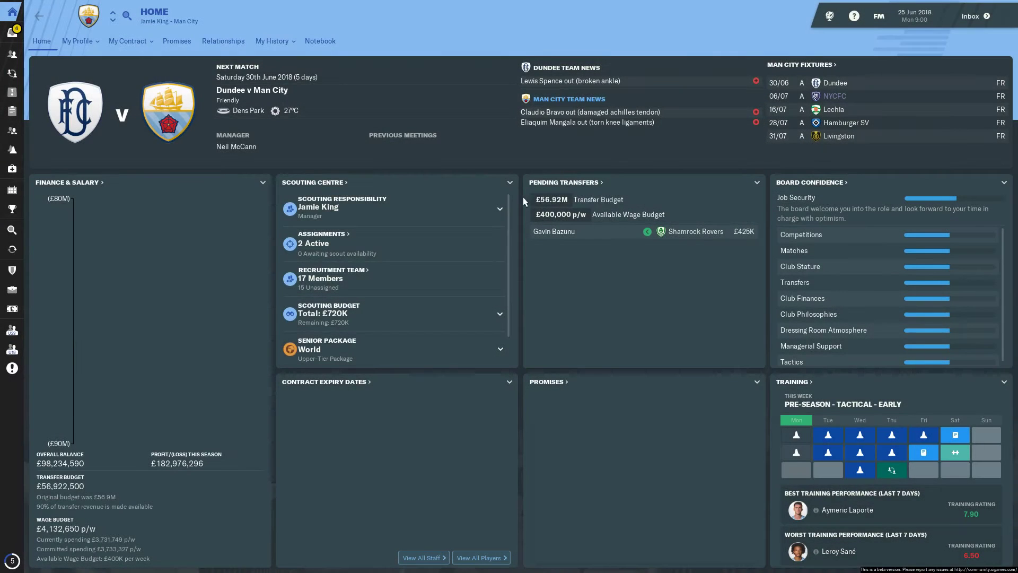
pyautogui.click(878, 16)
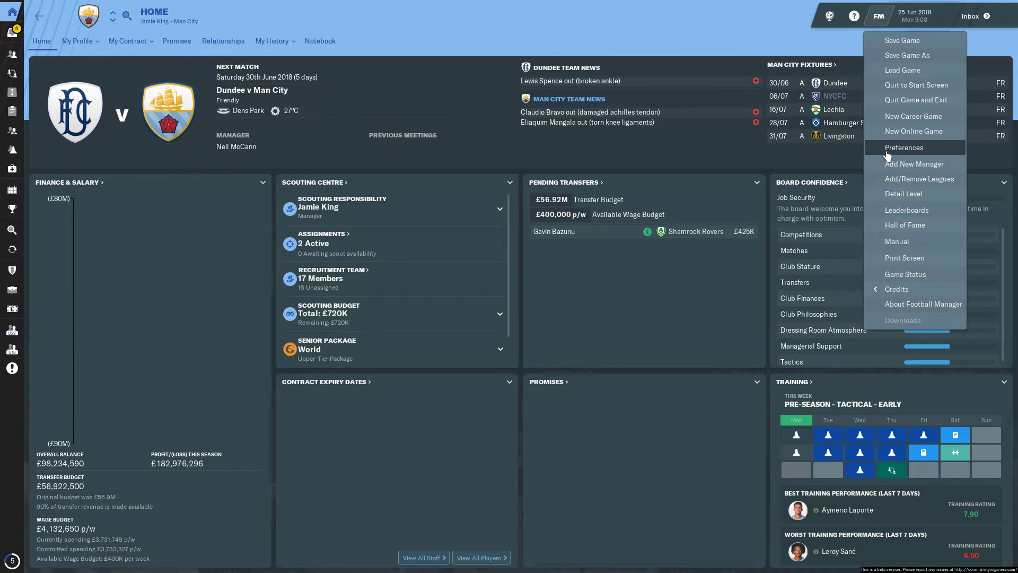
pyautogui.click(904, 148)
# - Choose Neub Skin BETA 4 as the skin, tick 'Reload skin when confirming changes', and start Clear Cache
pyautogui.click(64, 42)
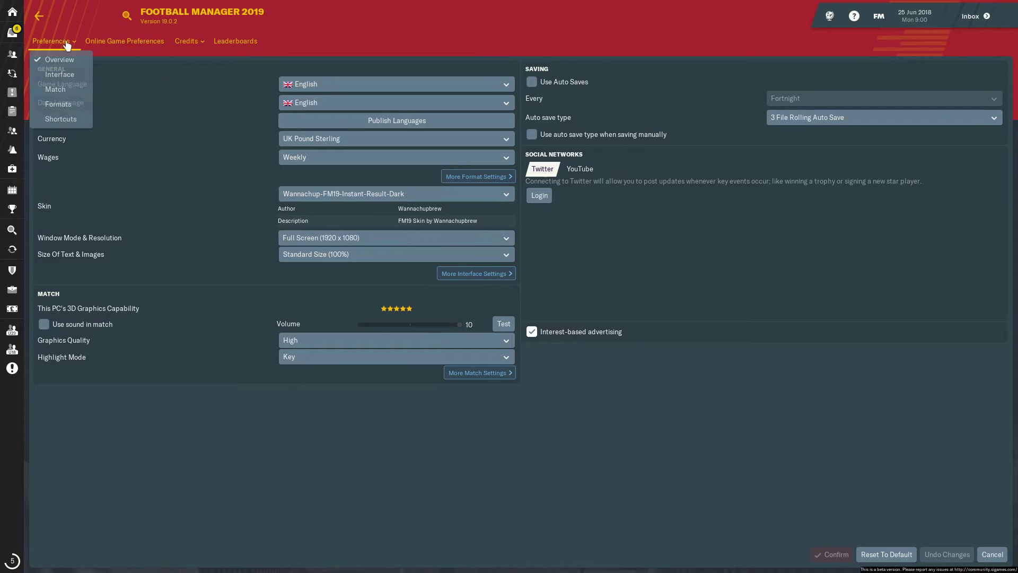
pyautogui.click(57, 75)
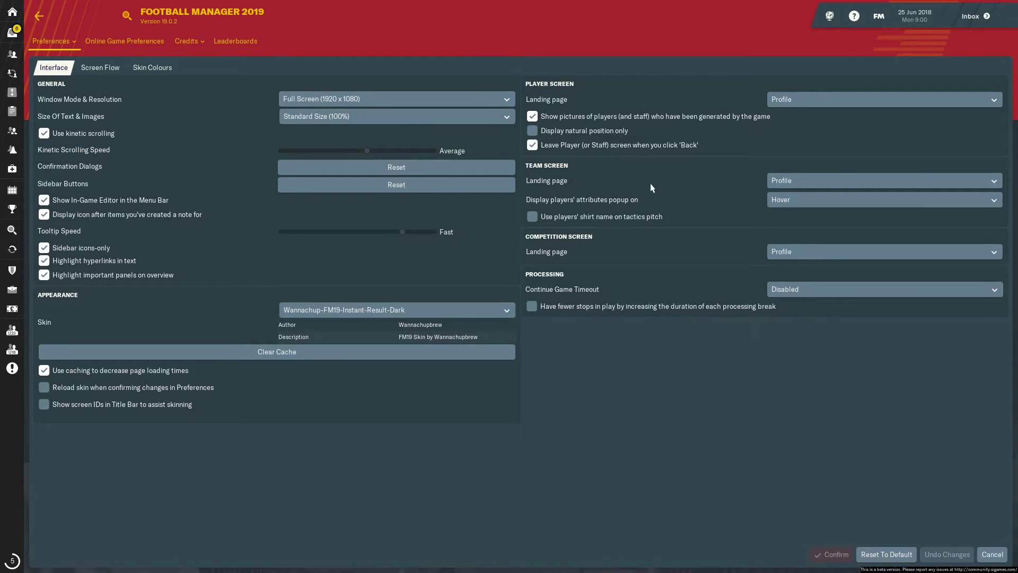
pyautogui.click(304, 311)
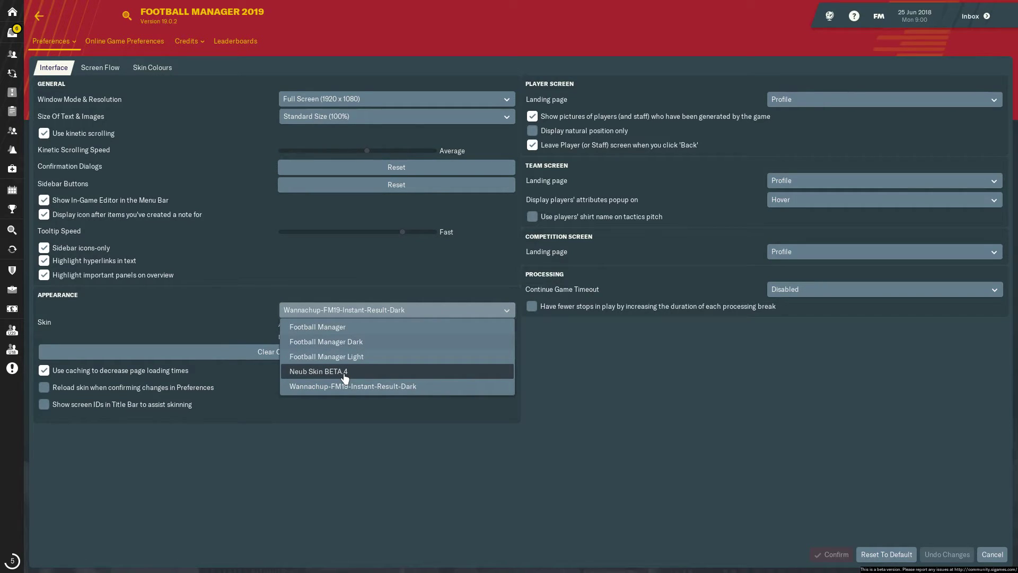
pyautogui.click(344, 372)
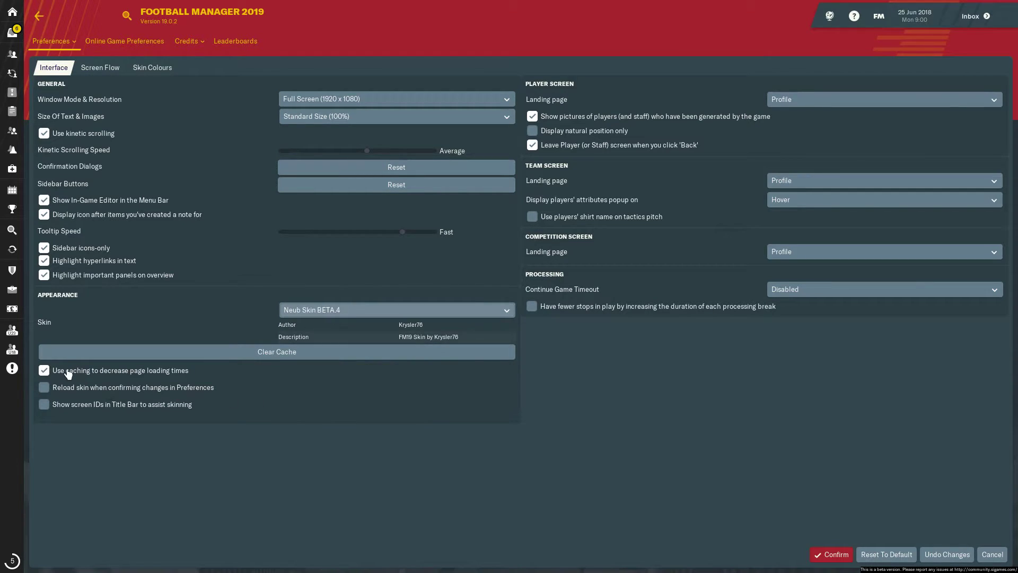
pyautogui.click(55, 391)
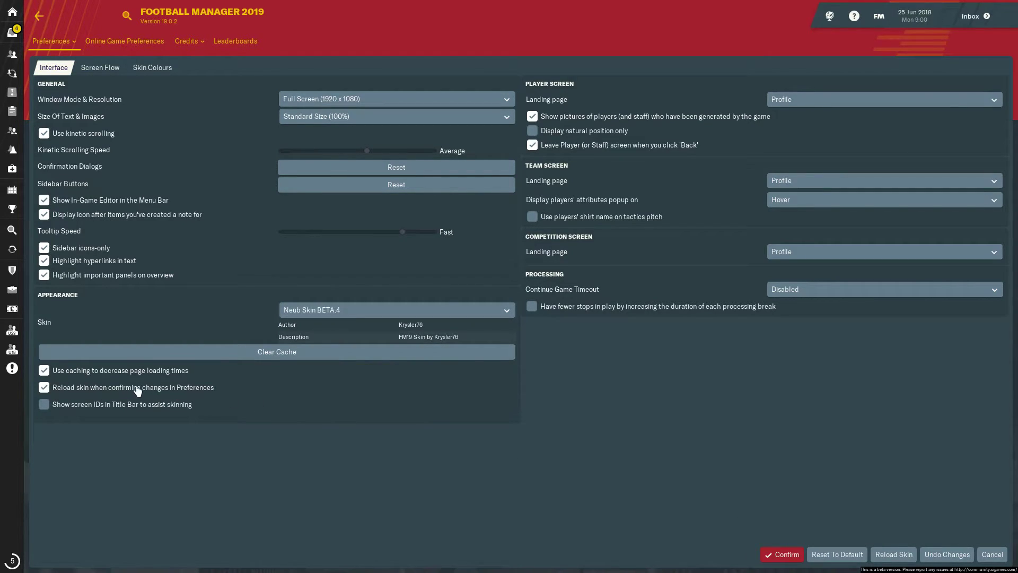
pyautogui.click(323, 349)
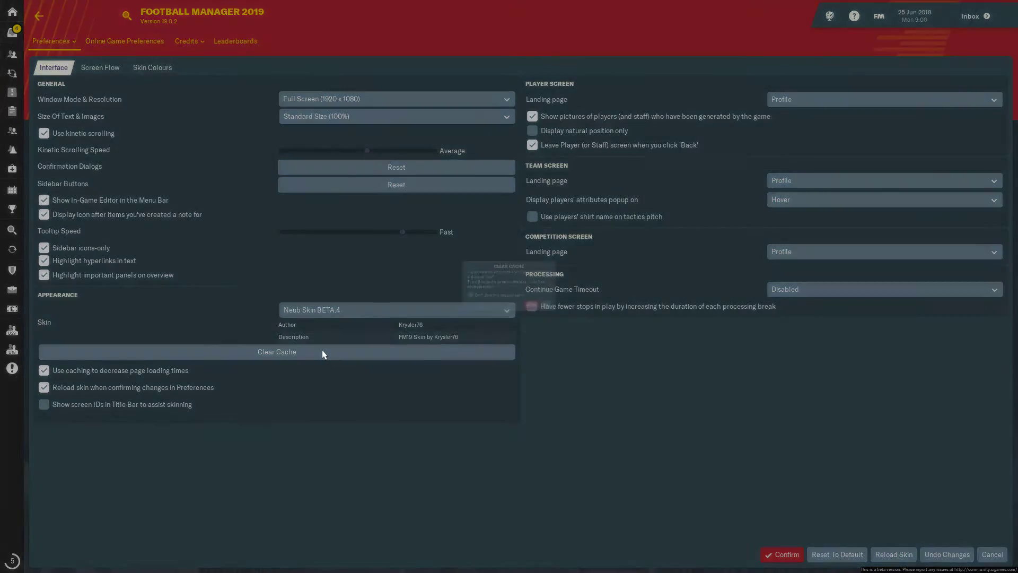
# - Clear the cache with the warning suppressed, then recheck that Interface preferences keep Neub Skin BETA 4
pyautogui.click(508, 308)
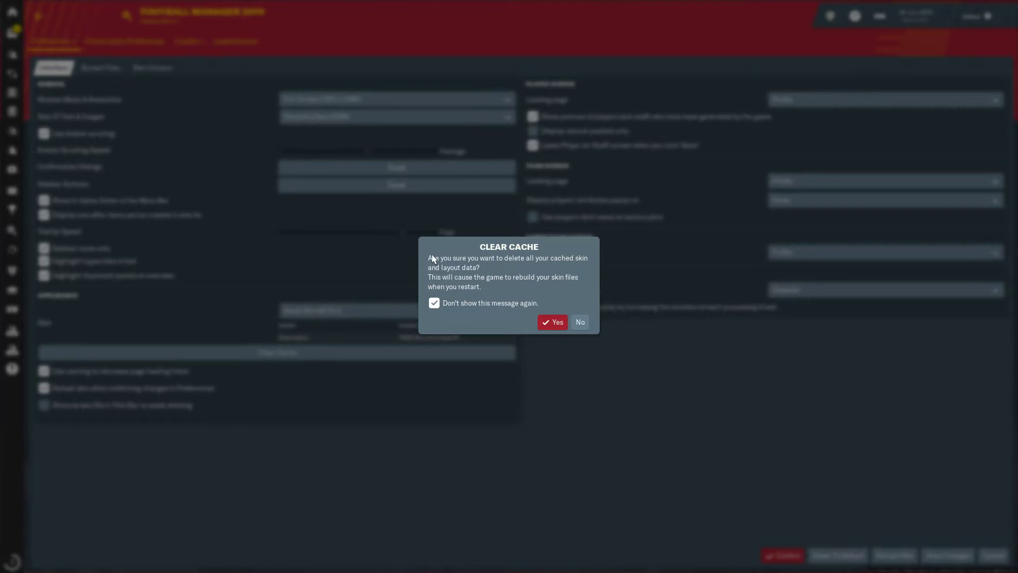
pyautogui.click(552, 322)
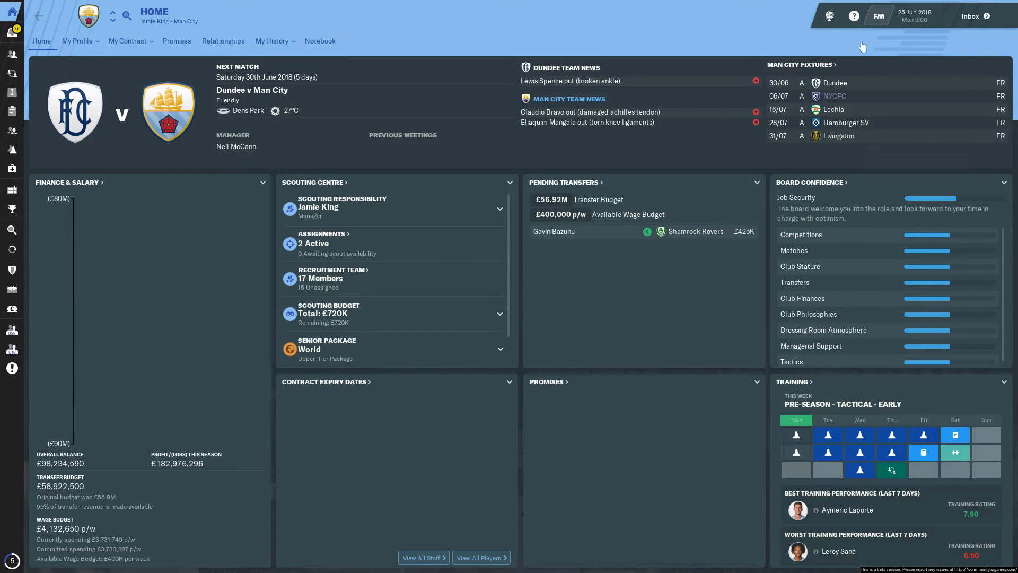
pyautogui.click(877, 17)
pyautogui.click(897, 147)
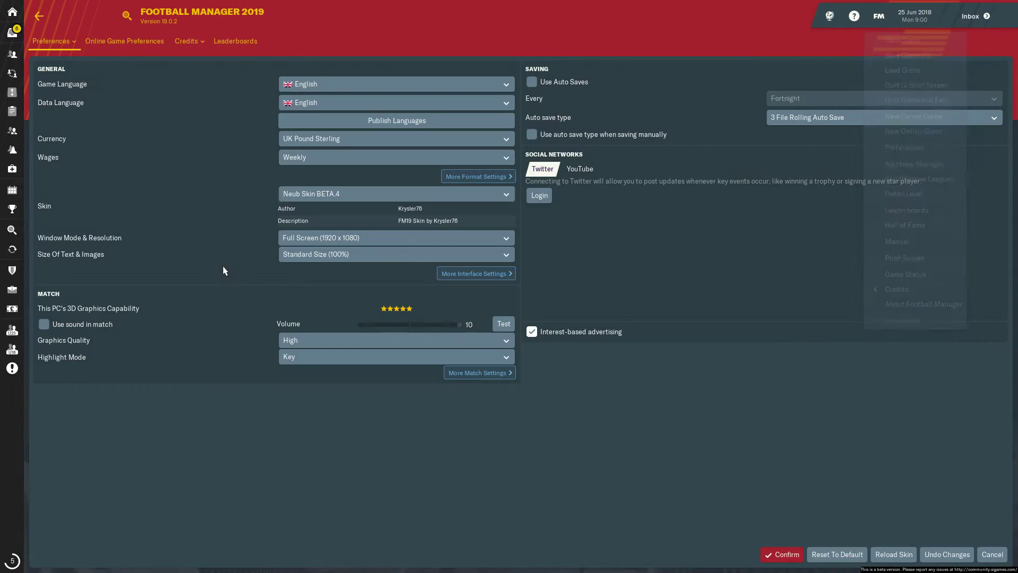
pyautogui.click(52, 42)
pyautogui.click(58, 75)
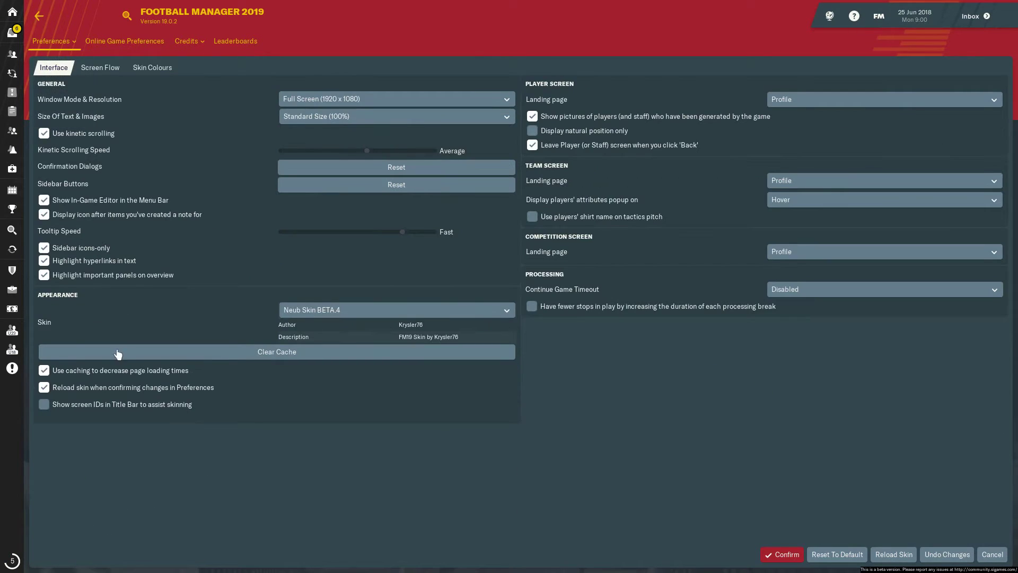
pyautogui.click(298, 311)
pyautogui.click(298, 310)
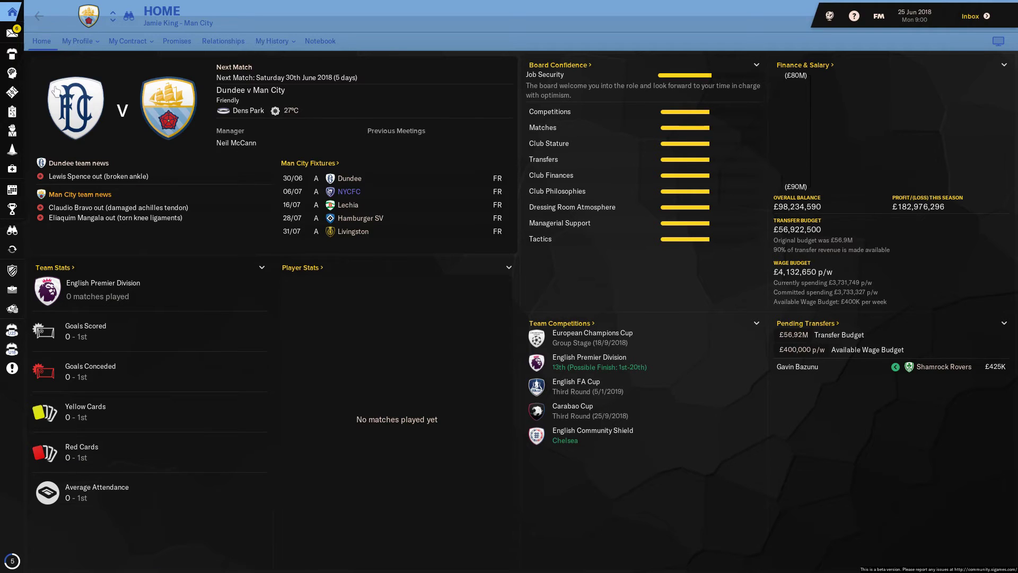
# - Open the Inbox to see the Managing Director's Welcome to Man City message in the Neub skin
pyautogui.click(12, 34)
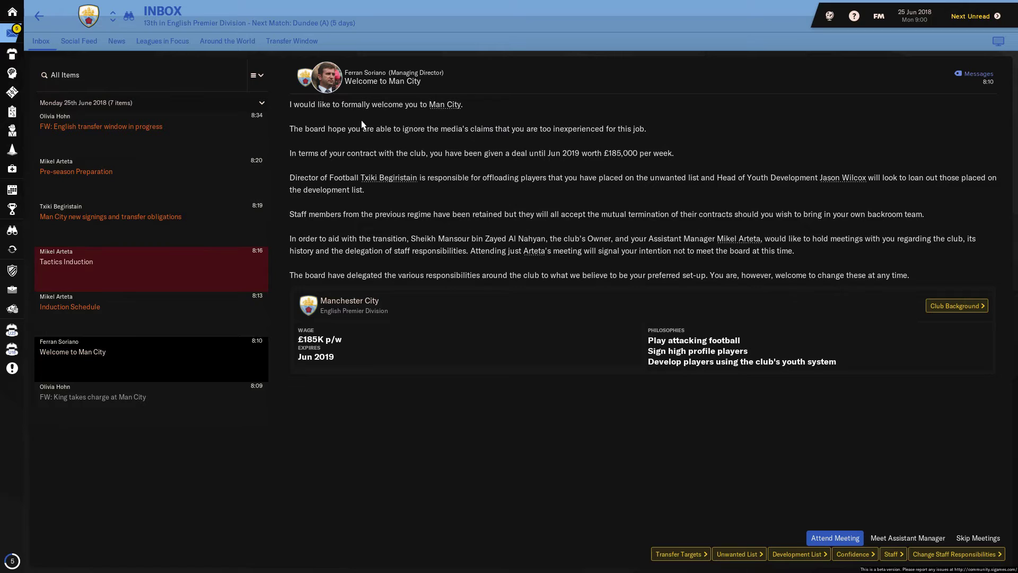
# - Browse Squad, Dynamics and the first goalkeeper's profile, ending on the Manchester City club profile
pyautogui.click(12, 54)
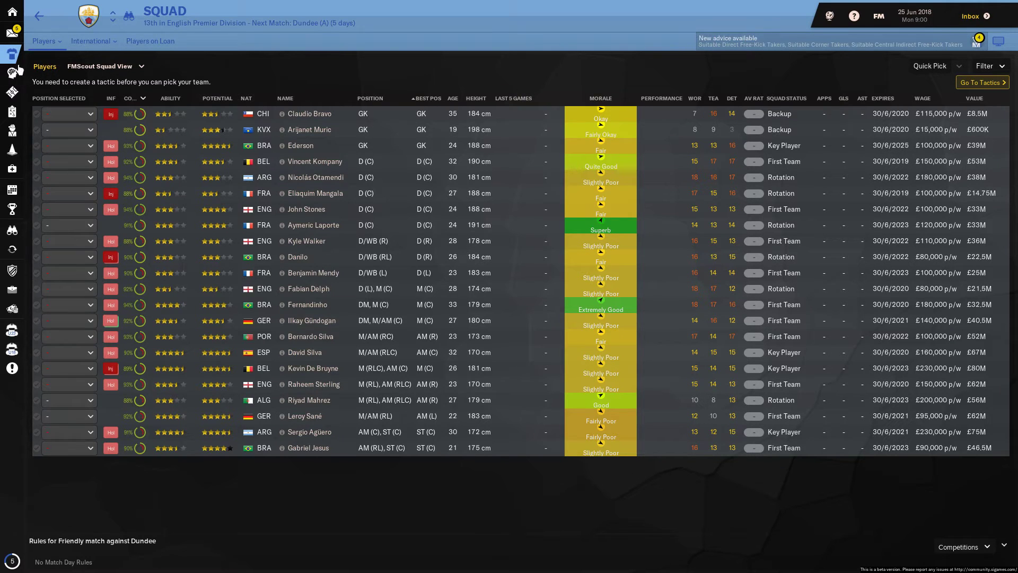
pyautogui.click(11, 74)
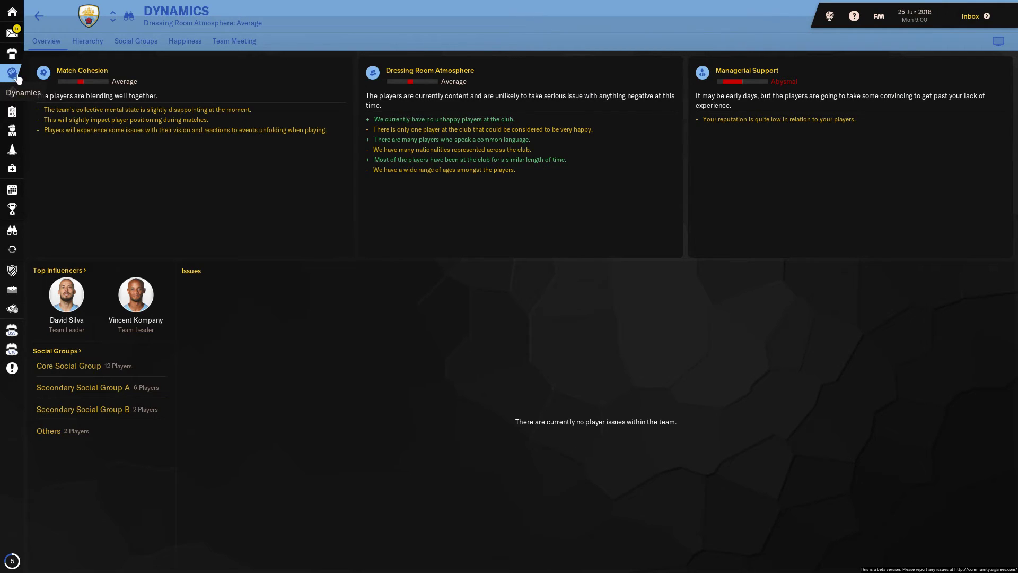
pyautogui.click(12, 54)
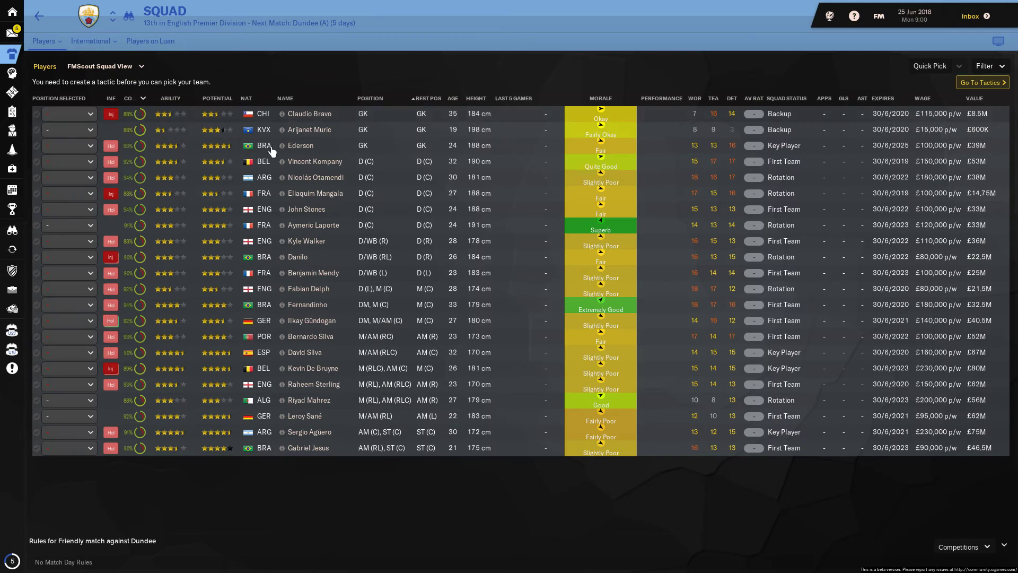
pyautogui.click(308, 114)
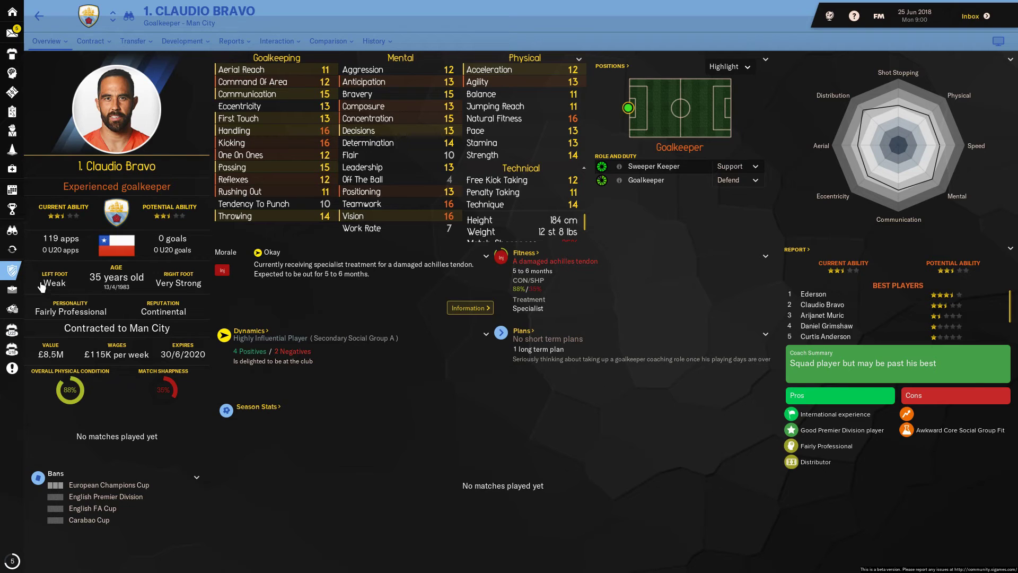
pyautogui.click(14, 273)
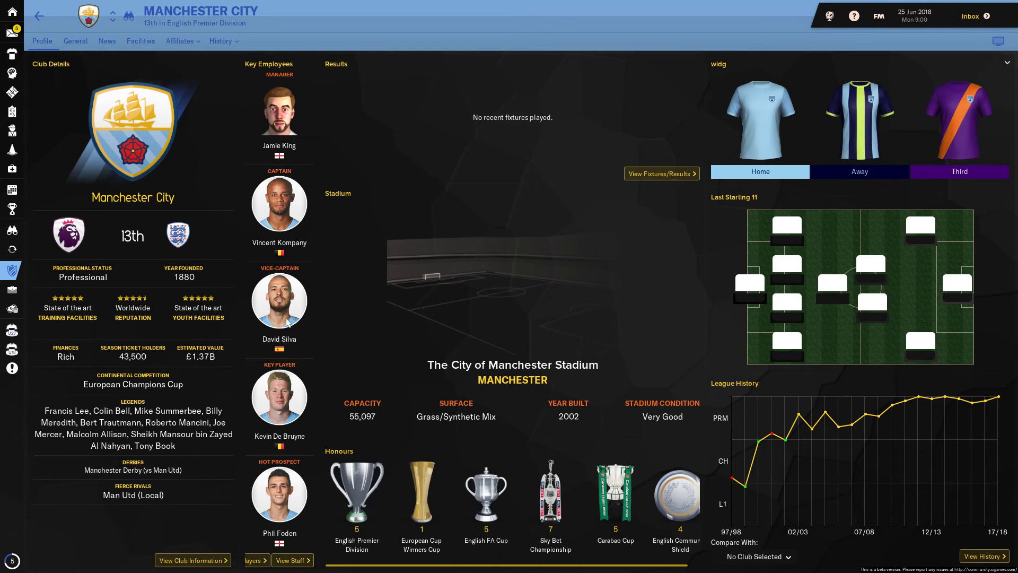